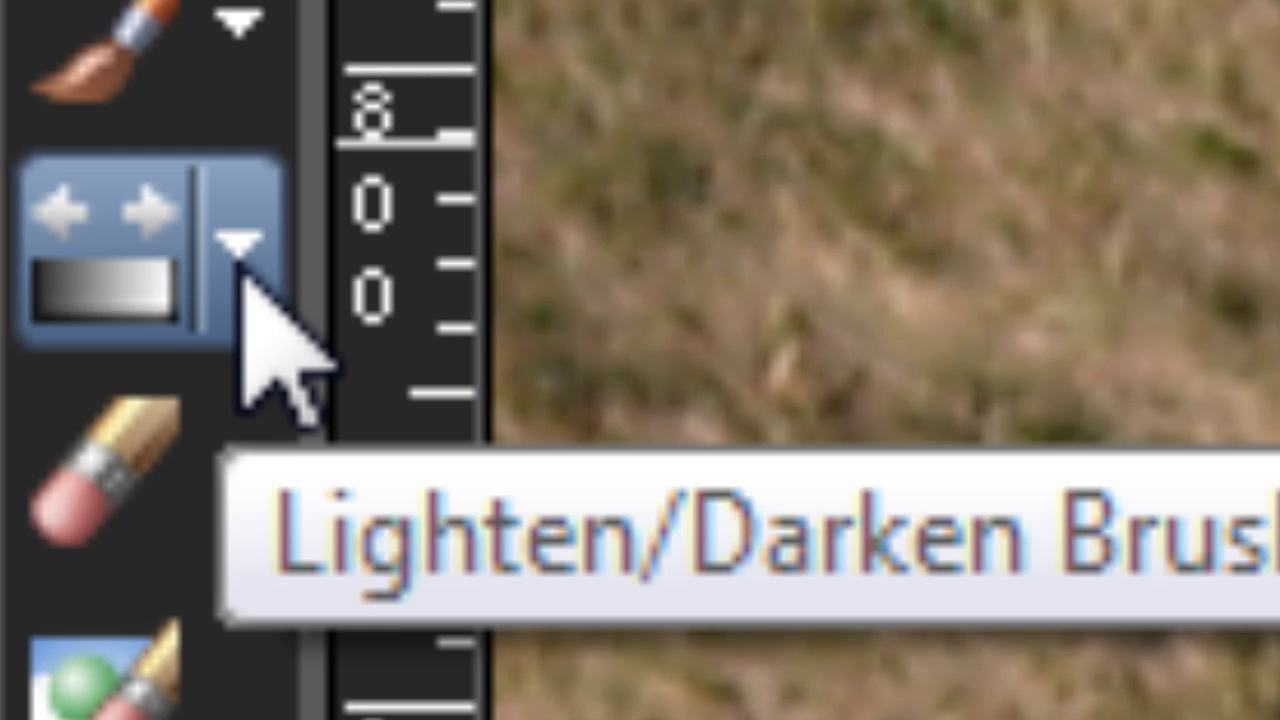
- Switch to the Lighten/Darken Brush from the Dodge/Burn tool group
{"action": "left_click", "coordinate": [241, 268]}
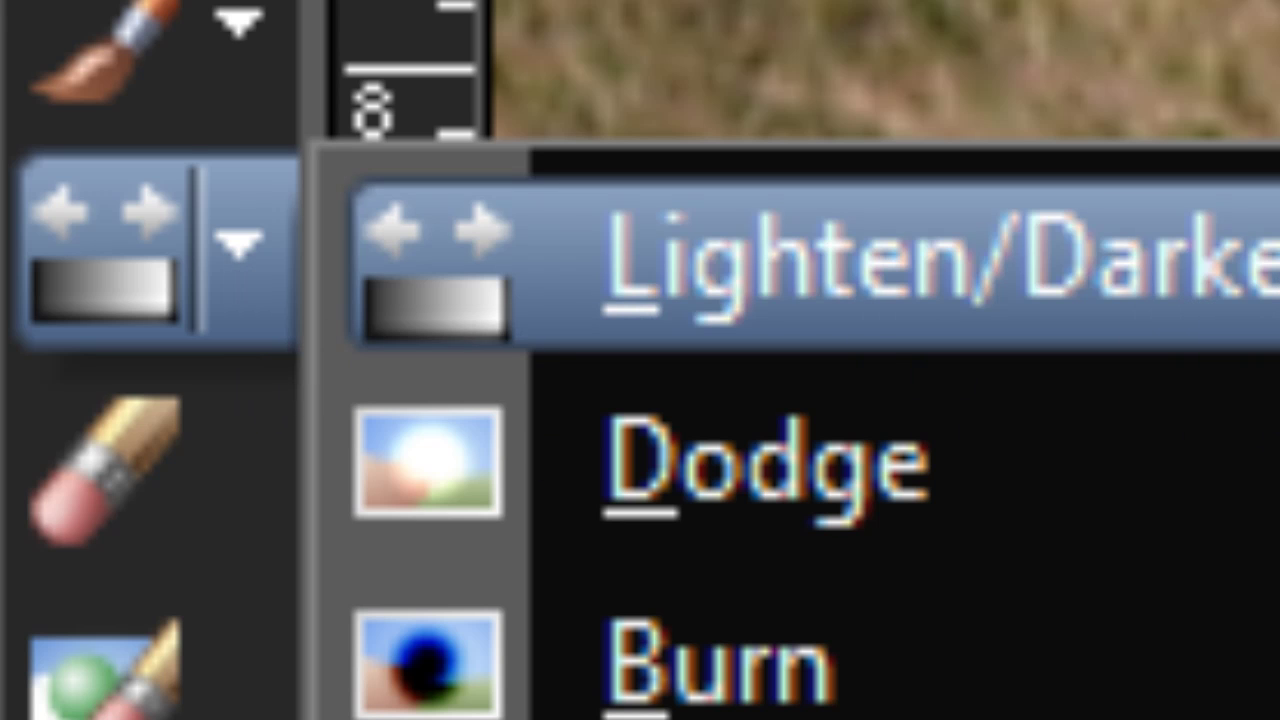
{"action": "left_click", "coordinate": [800, 262]}
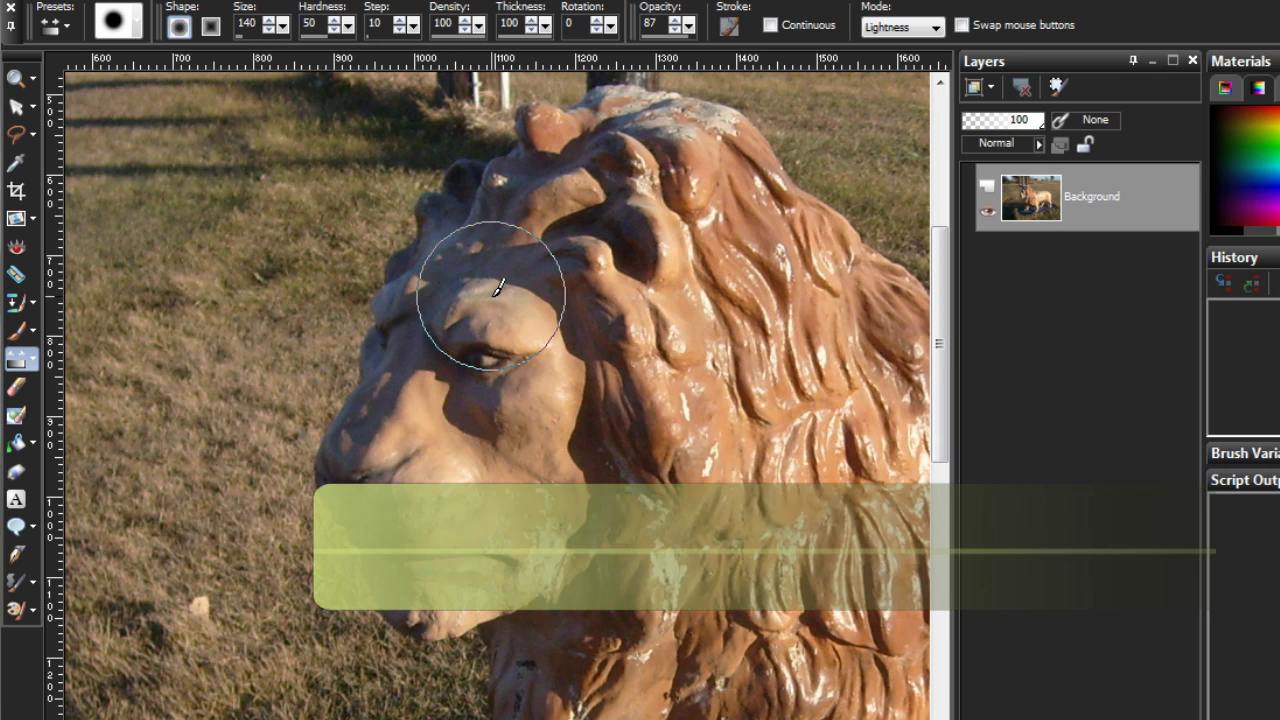
- Lighten the lion's brow, darken the muzzle and forehead patch, then undo the strokes
{"action": "mouse_move", "coordinate": [499, 287]}
{"action": "left_mouse_down"}
{"action": "mouse_move", "coordinate": [550, 390]}
{"action": "mouse_move", "coordinate": [492, 272]}
{"action": "mouse_move", "coordinate": [494, 285]}
{"action": "left_mouse_up"}
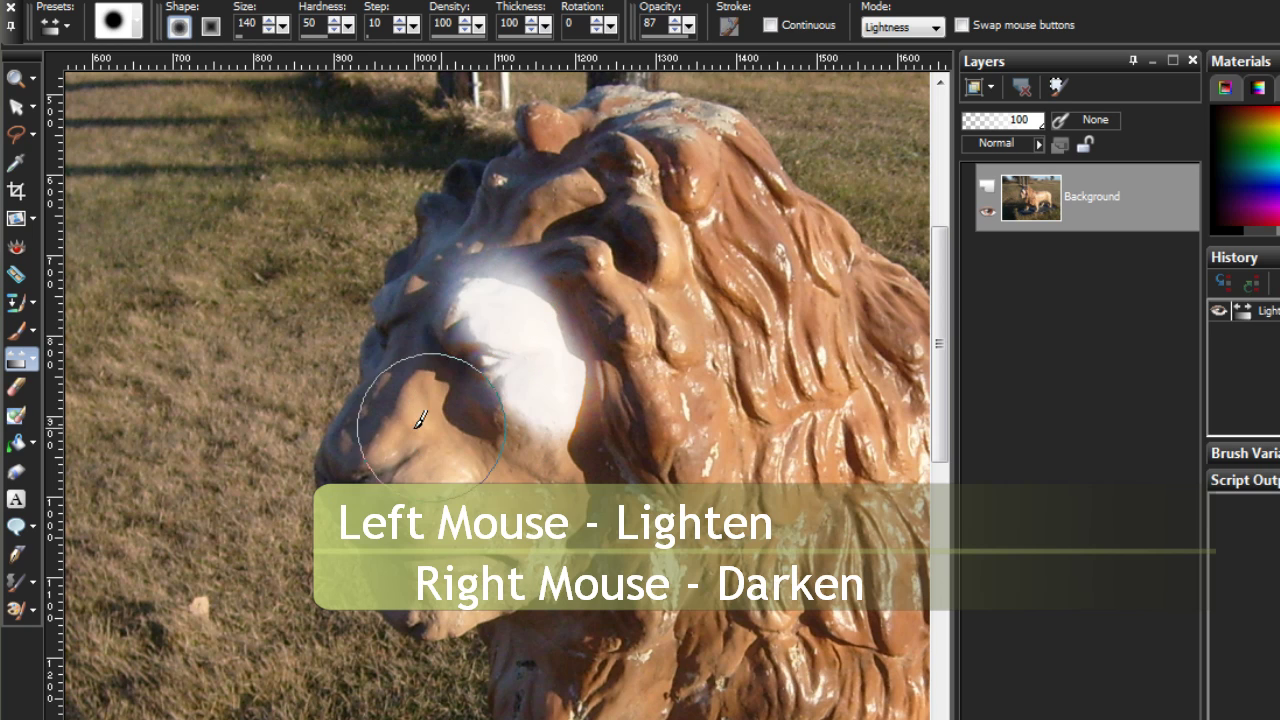
{"action": "mouse_move", "coordinate": [460, 415]}
{"action": "left_mouse_down"}
{"action": "mouse_move", "coordinate": [399, 415]}
{"action": "mouse_move", "coordinate": [464, 525]}
{"action": "mouse_move", "coordinate": [397, 419]}
{"action": "mouse_move", "coordinate": [440, 480]}
{"action": "left_mouse_up"}
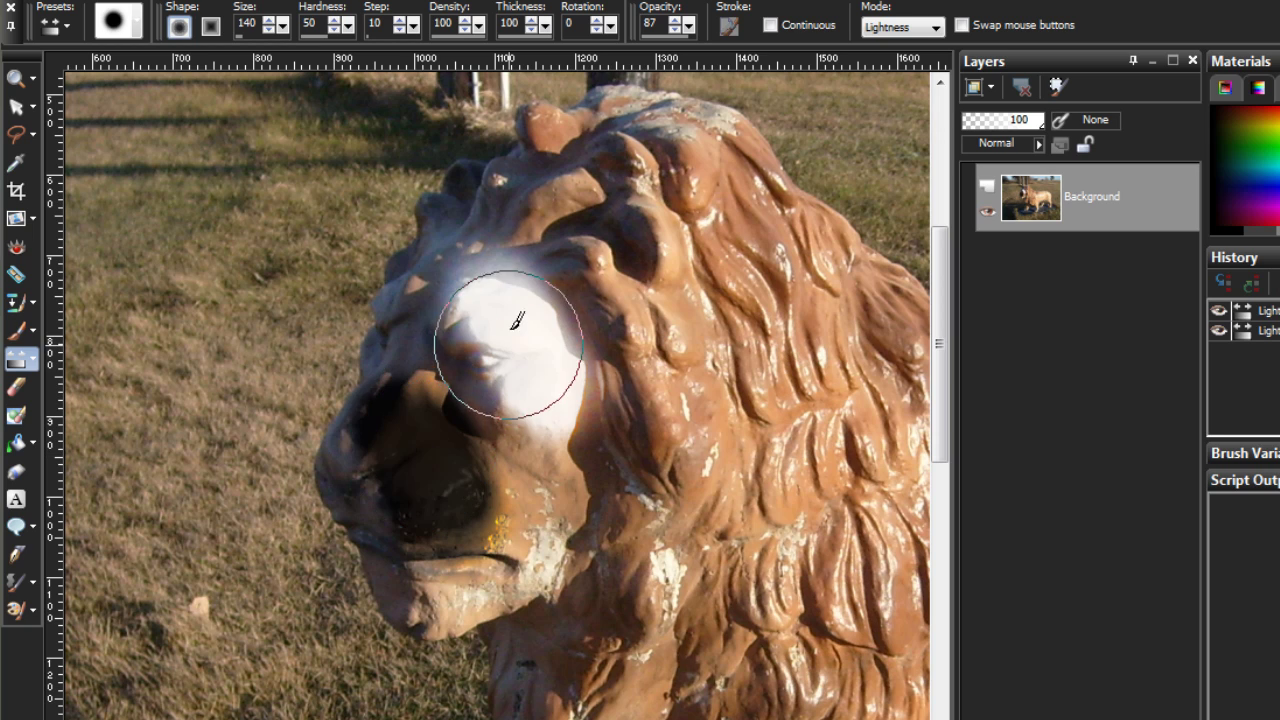
{"action": "mouse_move", "coordinate": [508, 337]}
{"action": "left_mouse_down"}
{"action": "mouse_move", "coordinate": [504, 301]}
{"action": "mouse_move", "coordinate": [485, 296]}
{"action": "mouse_move", "coordinate": [545, 420]}
{"action": "mouse_move", "coordinate": [540, 340]}
{"action": "left_mouse_up"}
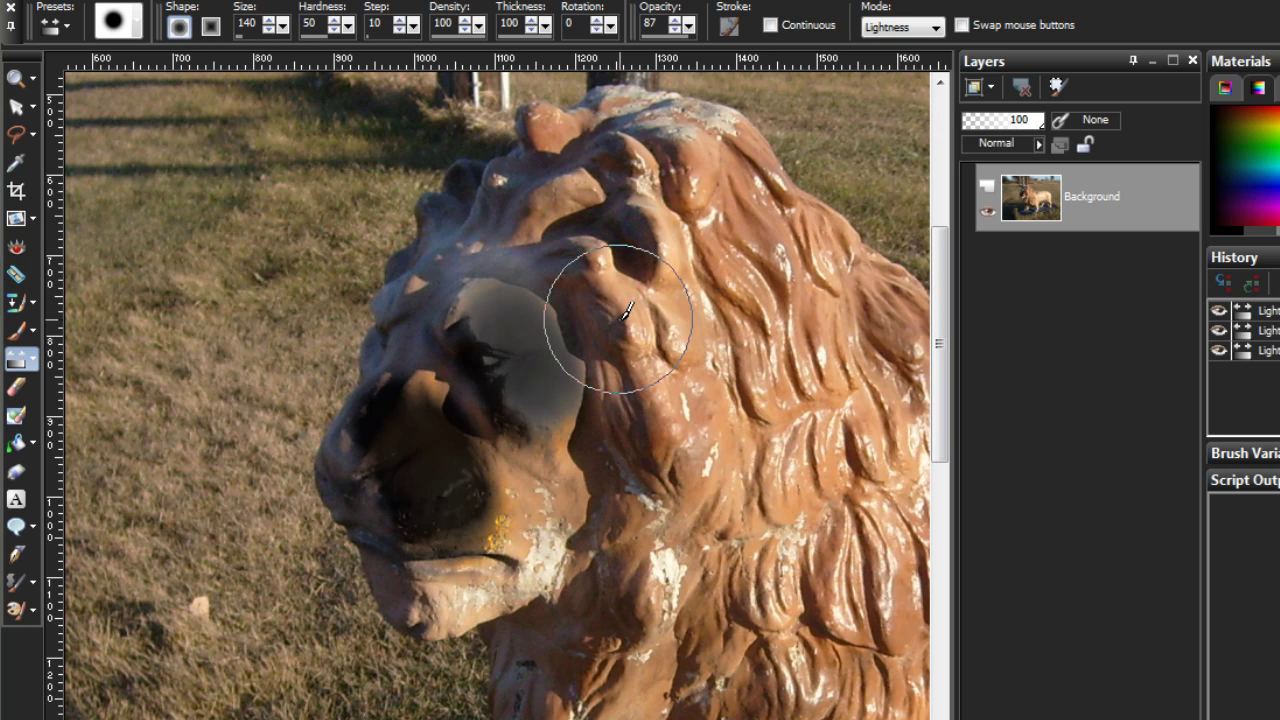
{"action": "key", "text": "ctrl+z"}
{"action": "key", "text": "ctrl+z"}
{"action": "key", "text": "ctrl+z"}
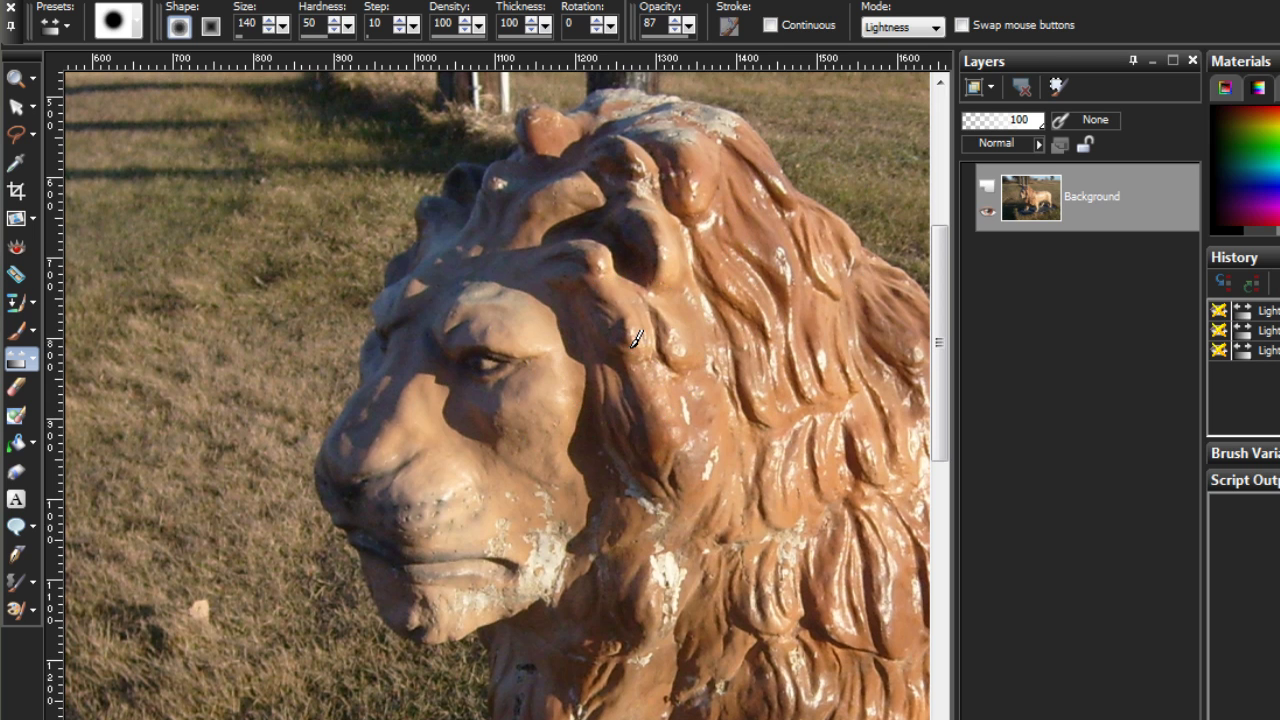
- Test swapped mouse buttons by lightening the muzzle, undo it, and turn swapping off
{"action": "scroll", "coordinate": [617, 700], "scroll_direction": "up", "scroll_amount": 3}
{"action": "mouse_move", "coordinate": [940, 211]}
{"action": "left_mouse_down"}
{"action": "mouse_move", "coordinate": [946, 429]}
{"action": "mouse_move", "coordinate": [944, 342]}
{"action": "left_mouse_up"}
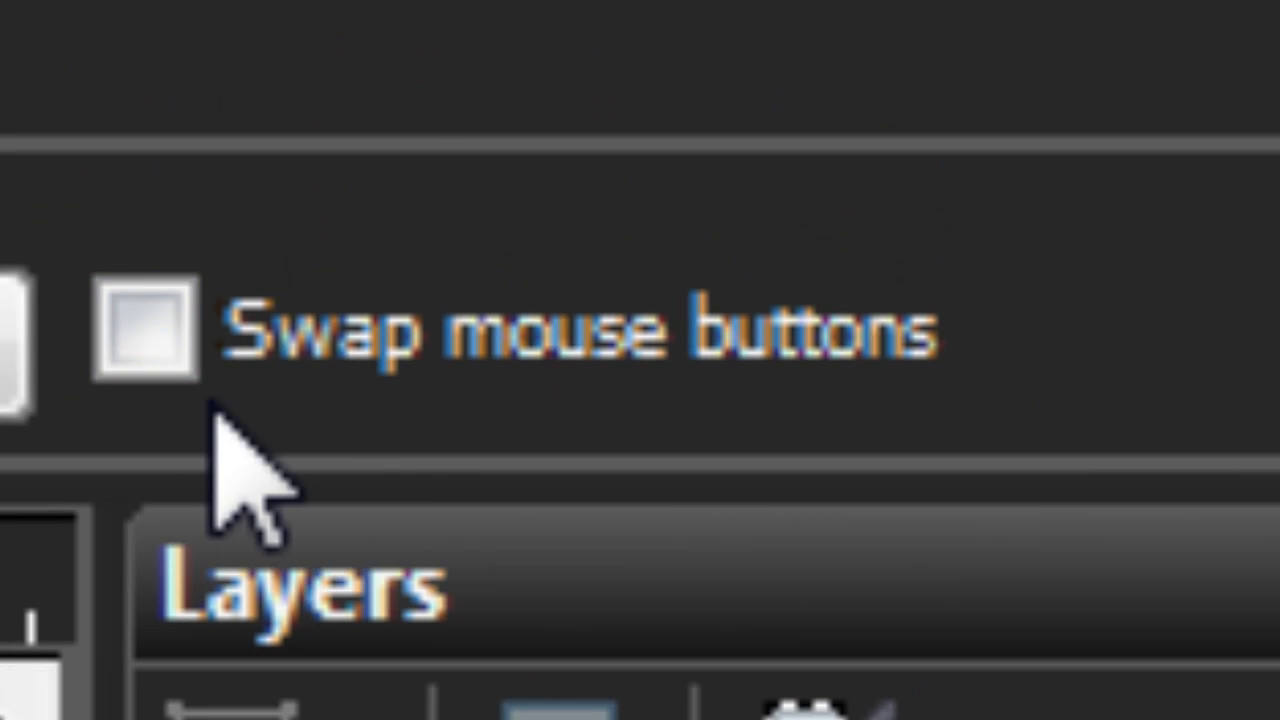
{"action": "left_click", "coordinate": [147, 328]}
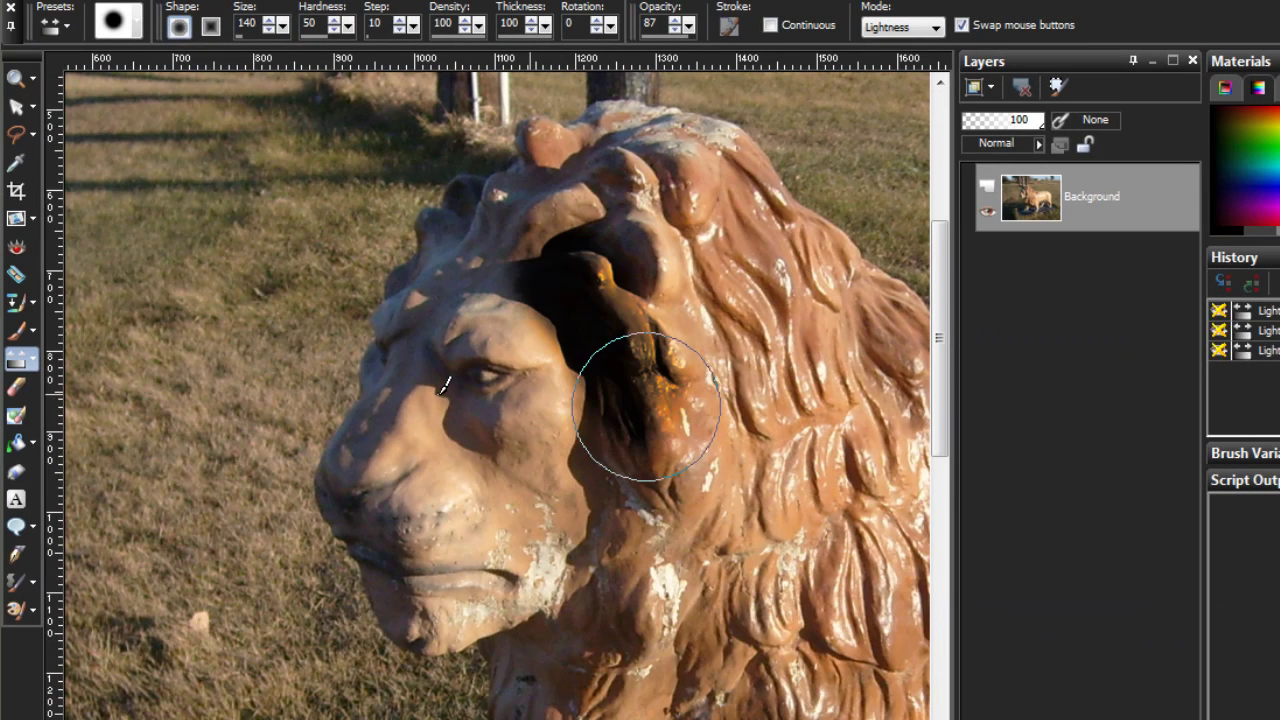
{"action": "mouse_move", "coordinate": [445, 390]}
{"action": "left_mouse_down"}
{"action": "mouse_move", "coordinate": [557, 543]}
{"action": "mouse_move", "coordinate": [585, 540]}
{"action": "left_mouse_up"}
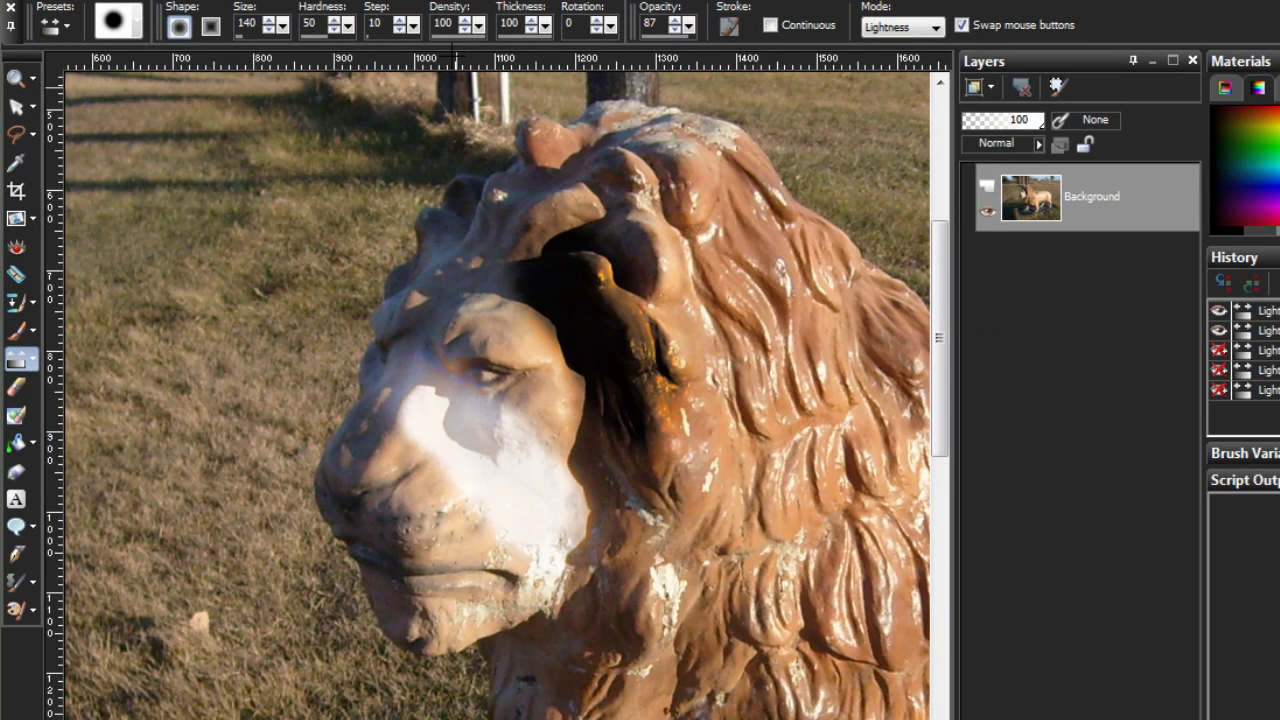
{"action": "key", "text": "ctrl+z"}
{"action": "key", "text": "ctrl+z"}
{"action": "left_click", "coordinate": [962, 25]}
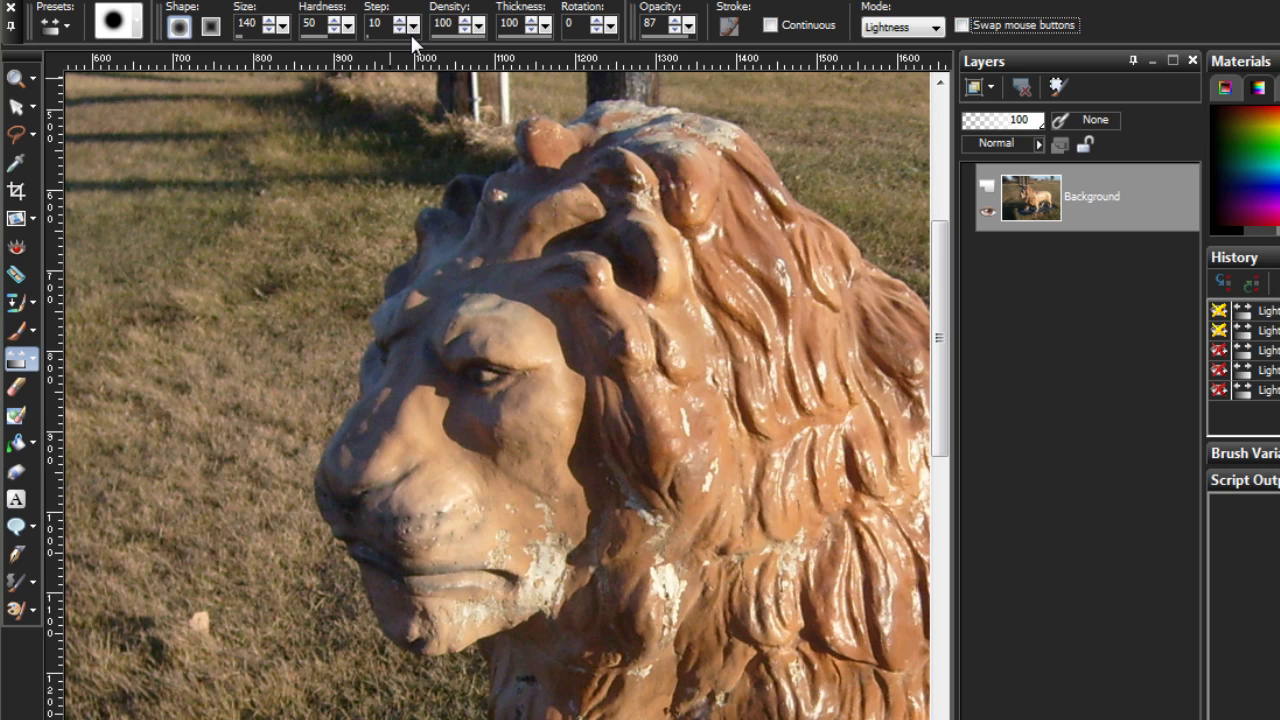
- Raise the brush step, compare lightening strokes on the brow and mane, then undo both
{"action": "left_click_drag", "start_coordinate": [411, 34], "coordinate": [421, 30]}
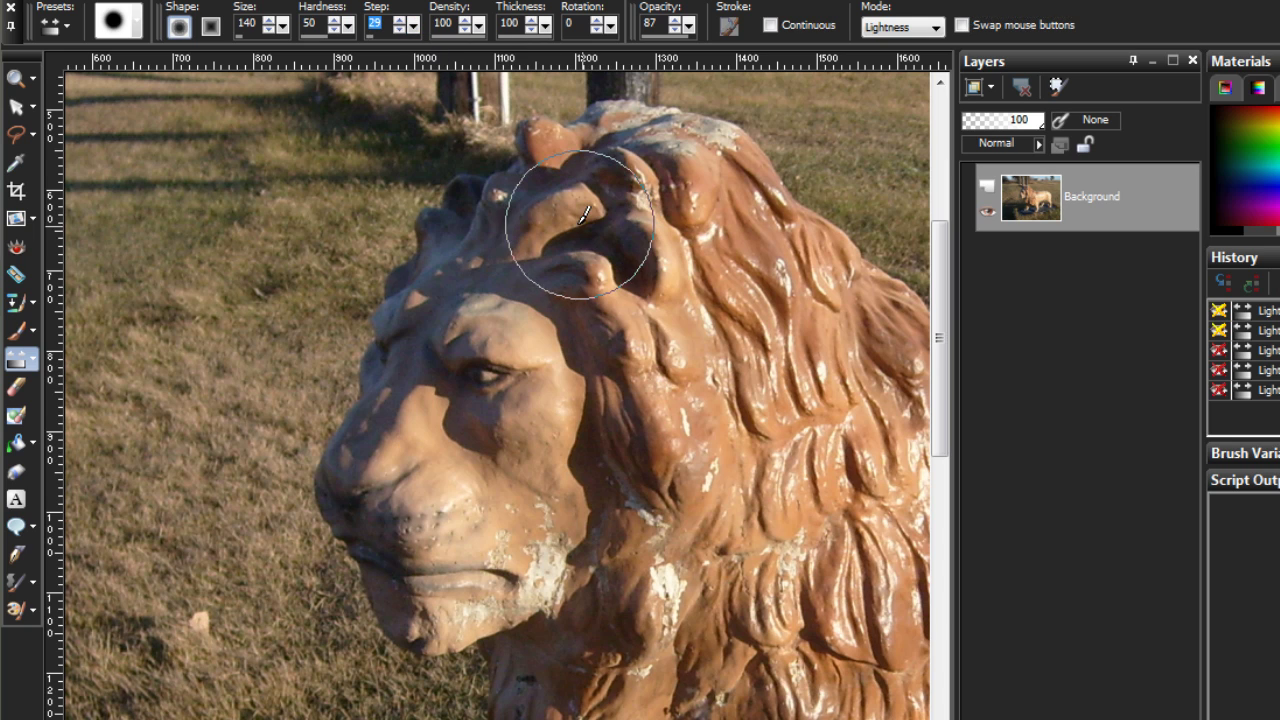
{"action": "mouse_move", "coordinate": [585, 215]}
{"action": "left_mouse_down"}
{"action": "mouse_move", "coordinate": [657, 349]}
{"action": "mouse_move", "coordinate": [701, 487]}
{"action": "mouse_move", "coordinate": [571, 220]}
{"action": "mouse_move", "coordinate": [567, 210]}
{"action": "mouse_move", "coordinate": [669, 432]}
{"action": "mouse_move", "coordinate": [569, 210]}
{"action": "mouse_move", "coordinate": [650, 375]}
{"action": "mouse_move", "coordinate": [579, 200]}
{"action": "mouse_move", "coordinate": [692, 438]}
{"action": "mouse_move", "coordinate": [580, 229]}
{"action": "mouse_move", "coordinate": [683, 423]}
{"action": "mouse_move", "coordinate": [577, 194]}
{"action": "mouse_move", "coordinate": [678, 401]}
{"action": "mouse_move", "coordinate": [558, 178]}
{"action": "mouse_move", "coordinate": [675, 410]}
{"action": "left_mouse_up"}
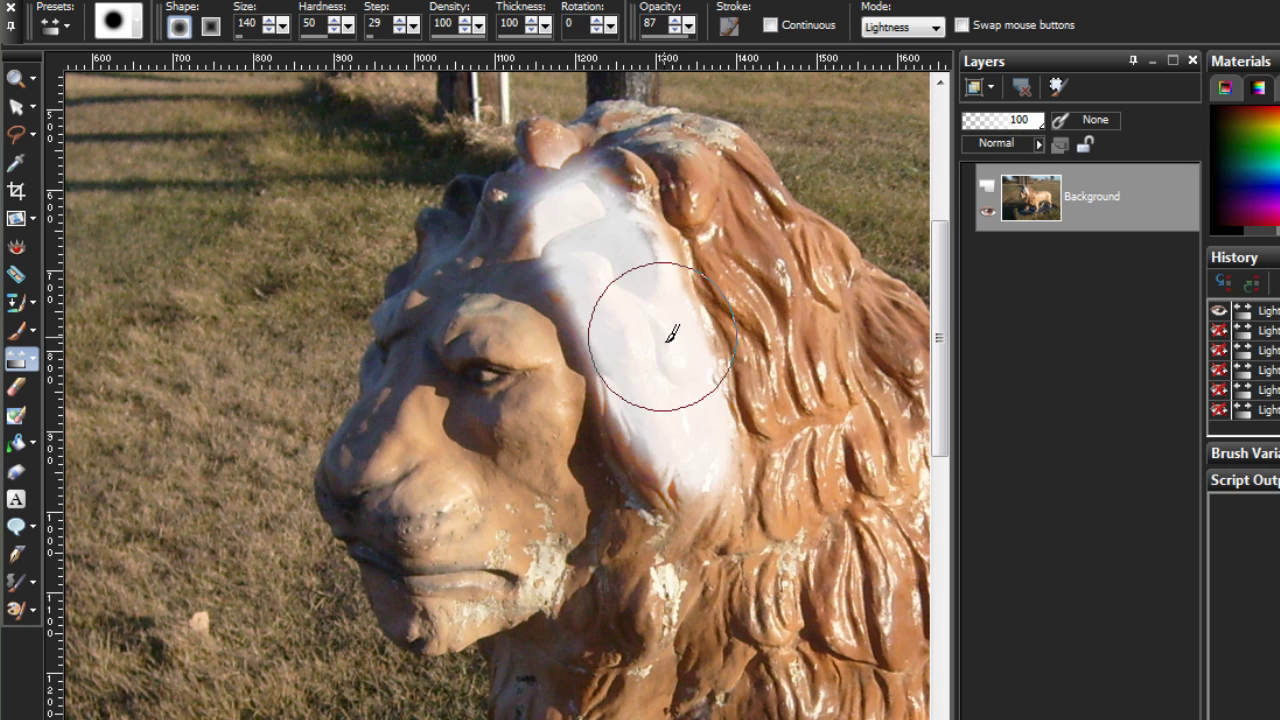
{"action": "mouse_move", "coordinate": [662, 318]}
{"action": "left_mouse_down"}
{"action": "mouse_move", "coordinate": [690, 438]}
{"action": "mouse_move", "coordinate": [637, 293]}
{"action": "mouse_move", "coordinate": [673, 425]}
{"action": "mouse_move", "coordinate": [601, 210]}
{"action": "mouse_move", "coordinate": [665, 422]}
{"action": "mouse_move", "coordinate": [583, 176]}
{"action": "mouse_move", "coordinate": [655, 375]}
{"action": "left_mouse_up"}
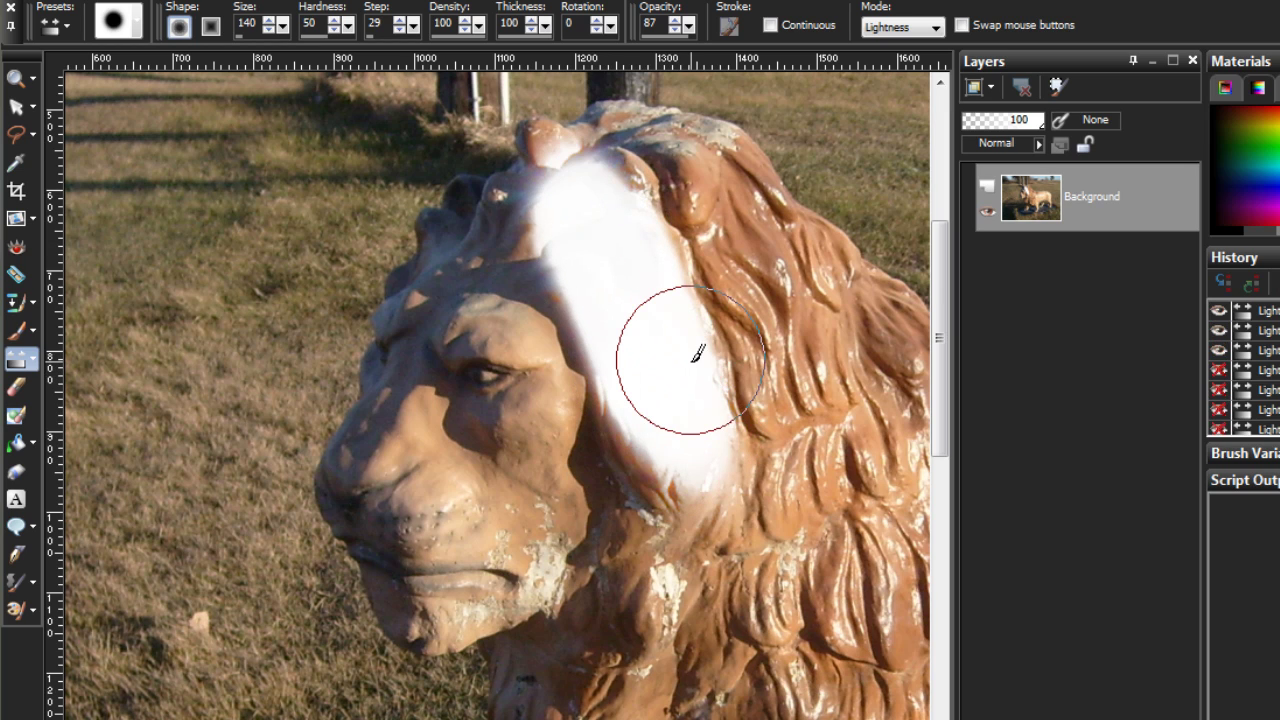
{"action": "key", "text": "ctrl+z"}
{"action": "key", "text": "ctrl+z"}
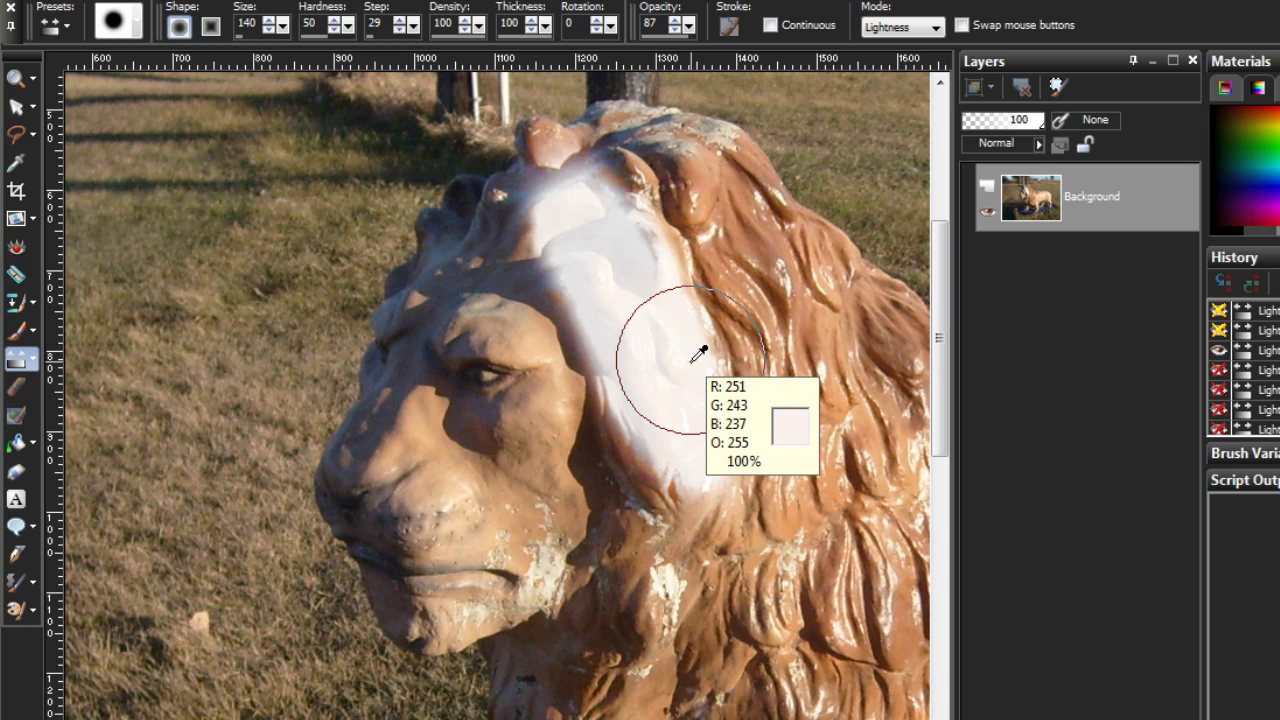
{"action": "key", "text": "ctrl+z"}
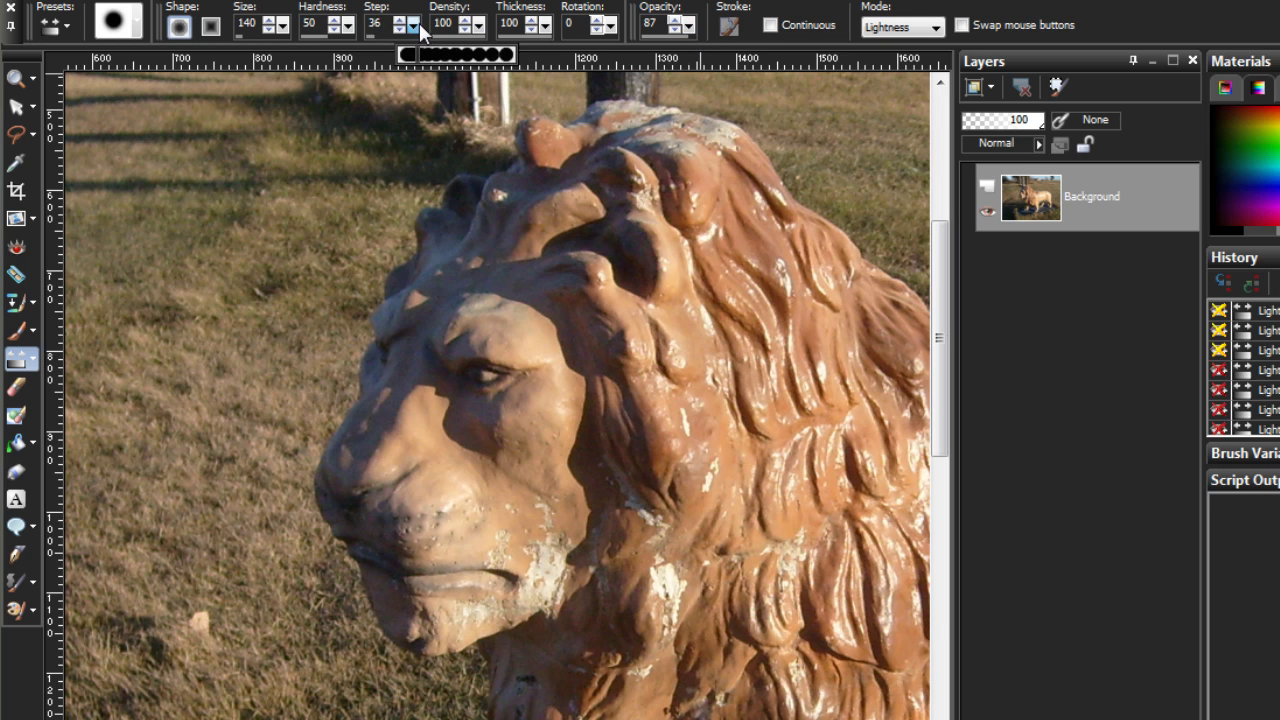
- Brighten the forehead and mane with the larger step, then undo the stroke
{"action": "scroll", "coordinate": [416, 25], "scroll_direction": "down", "scroll_amount": 15}
{"action": "scroll", "coordinate": [414, 25], "scroll_direction": "up", "scroll_amount": 20}
{"action": "scroll", "coordinate": [426, 26], "scroll_direction": "up", "scroll_amount": 12}
{"action": "scroll", "coordinate": [426, 27], "scroll_direction": "up", "scroll_amount": 20}
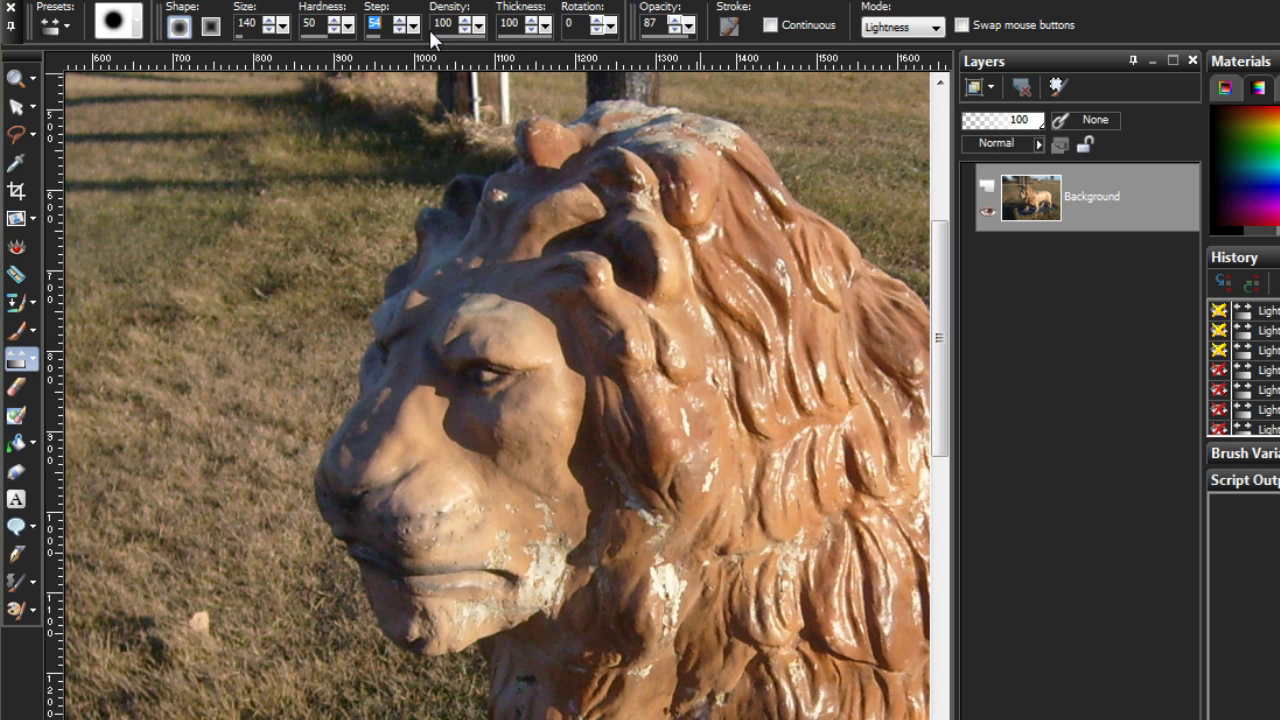
{"action": "mouse_move", "coordinate": [572, 206]}
{"action": "left_mouse_down"}
{"action": "mouse_move", "coordinate": [598, 187]}
{"action": "mouse_move", "coordinate": [638, 250]}
{"action": "mouse_move", "coordinate": [684, 390]}
{"action": "mouse_move", "coordinate": [549, 204]}
{"action": "mouse_move", "coordinate": [654, 368]}
{"action": "mouse_move", "coordinate": [564, 166]}
{"action": "mouse_move", "coordinate": [674, 373]}
{"action": "mouse_move", "coordinate": [559, 133]}
{"action": "mouse_move", "coordinate": [651, 318]}
{"action": "mouse_move", "coordinate": [595, 188]}
{"action": "left_mouse_up"}
{"action": "key", "text": "ctrl+z"}
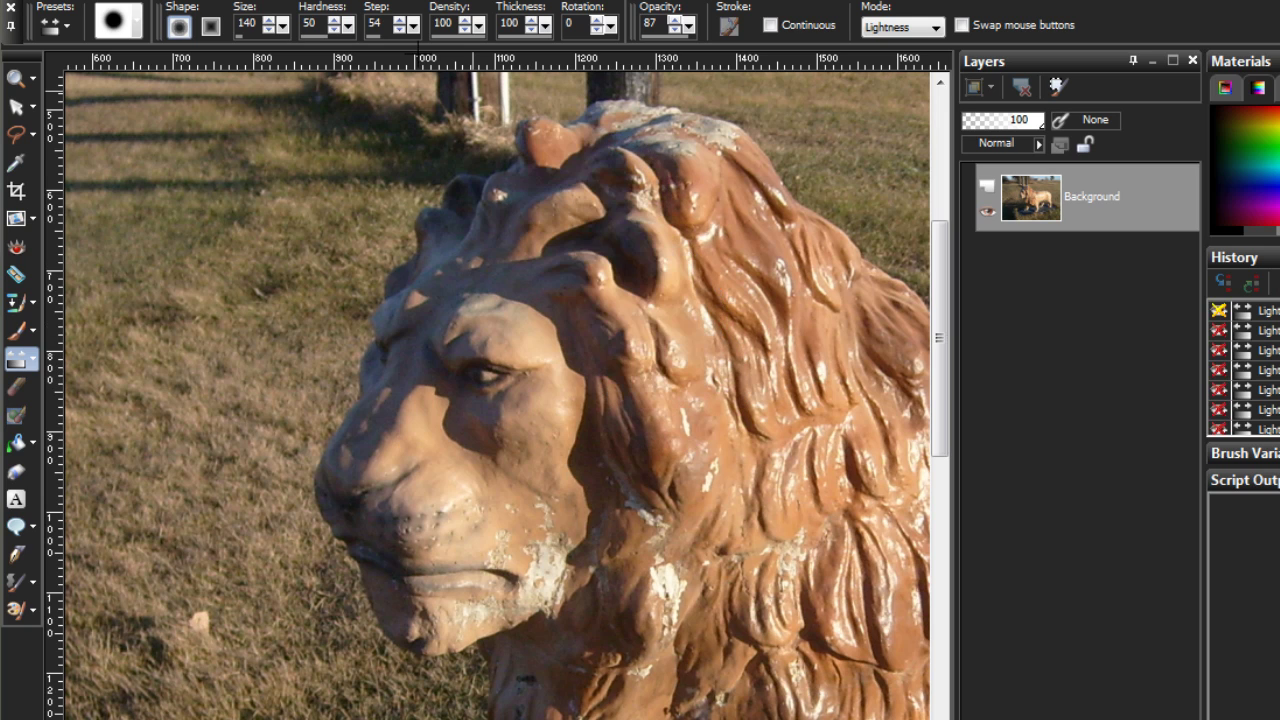
- Test a lower step on the forehead, undo it, and set the step to 10
{"action": "left_click_drag", "start_coordinate": [412, 30], "coordinate": [377, 22]}
{"action": "mouse_move", "coordinate": [590, 160]}
{"action": "left_mouse_down"}
{"action": "mouse_move", "coordinate": [640, 240]}
{"action": "mouse_move", "coordinate": [600, 175]}
{"action": "mouse_move", "coordinate": [588, 247]}
{"action": "mouse_move", "coordinate": [617, 238]}
{"action": "left_mouse_up"}
{"action": "key", "text": "ctrl+z"}
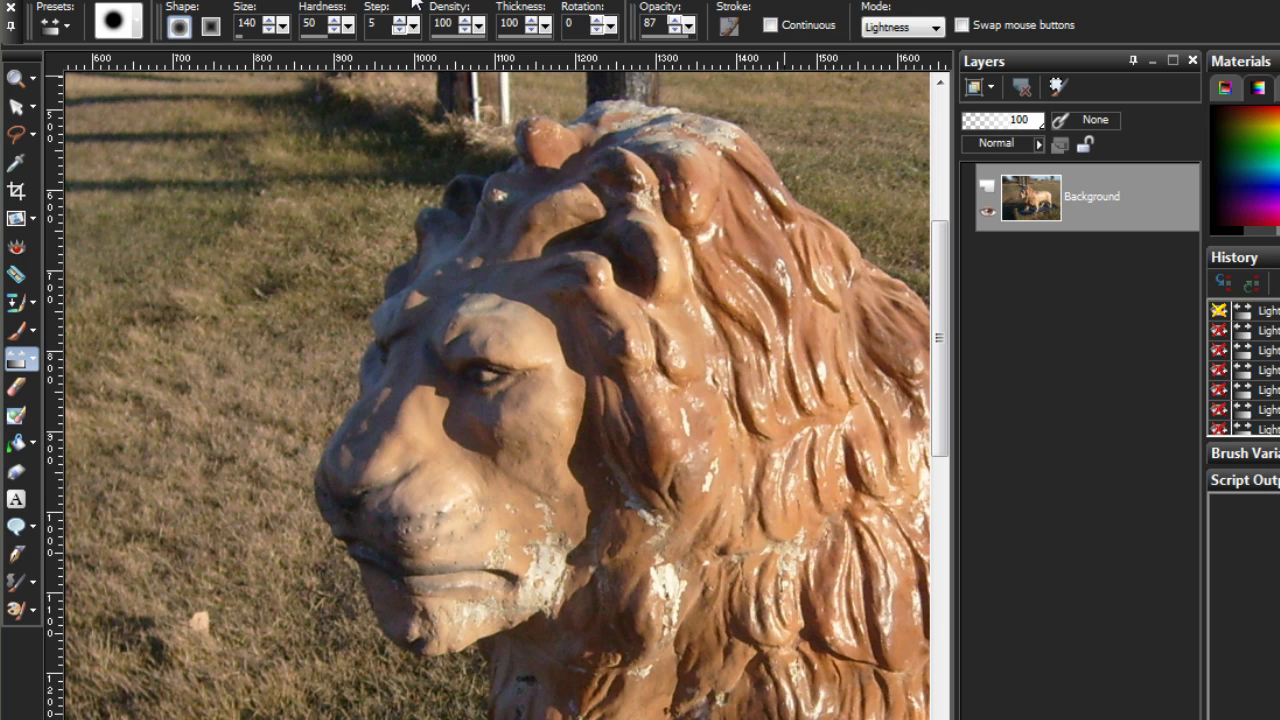
{"action": "left_click", "coordinate": [378, 23]}
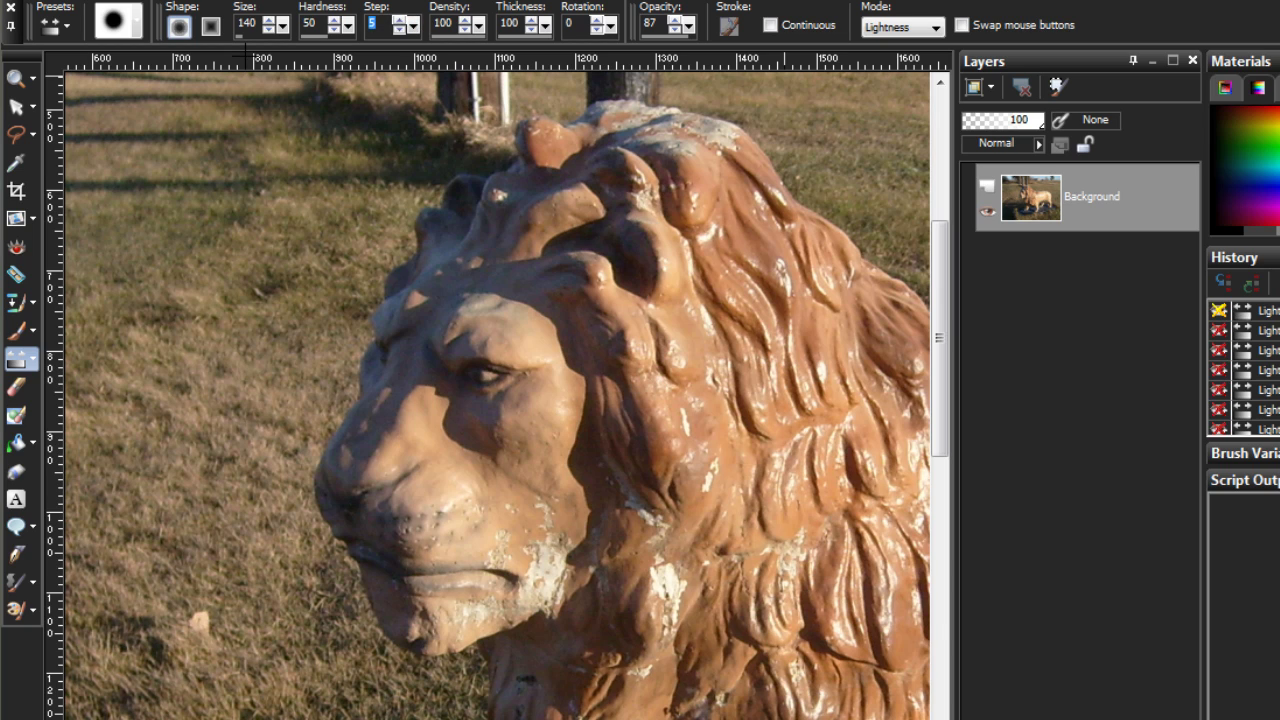
{"action": "type", "text": "10"}
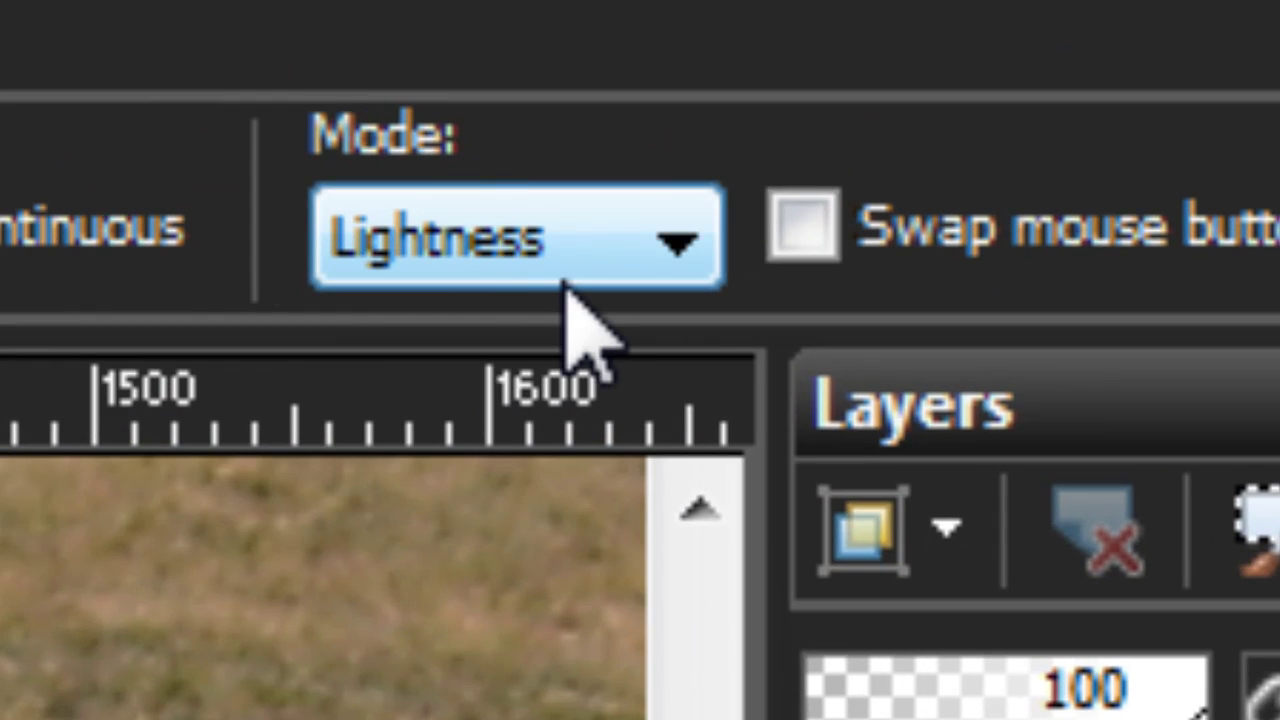
- Keep the brush in Lightness mode and paint a bright white streak down the mane
{"action": "left_click", "coordinate": [628, 226]}
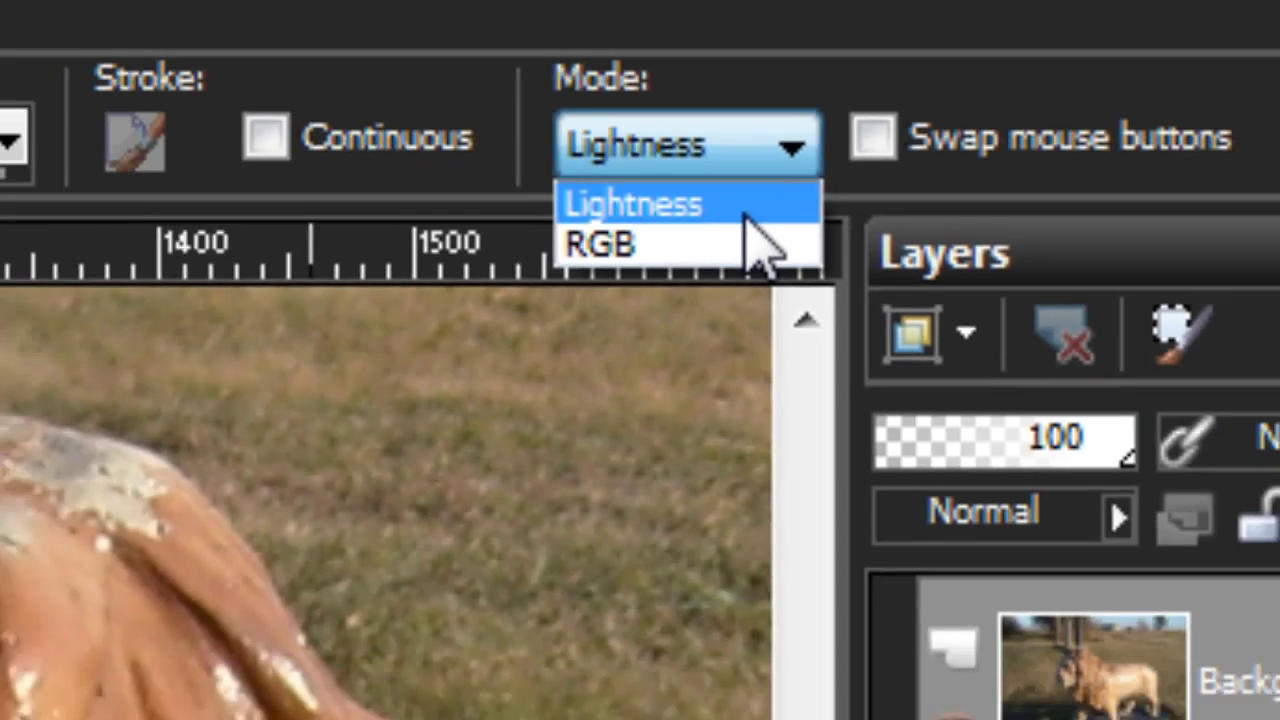
{"action": "left_click", "coordinate": [610, 335]}
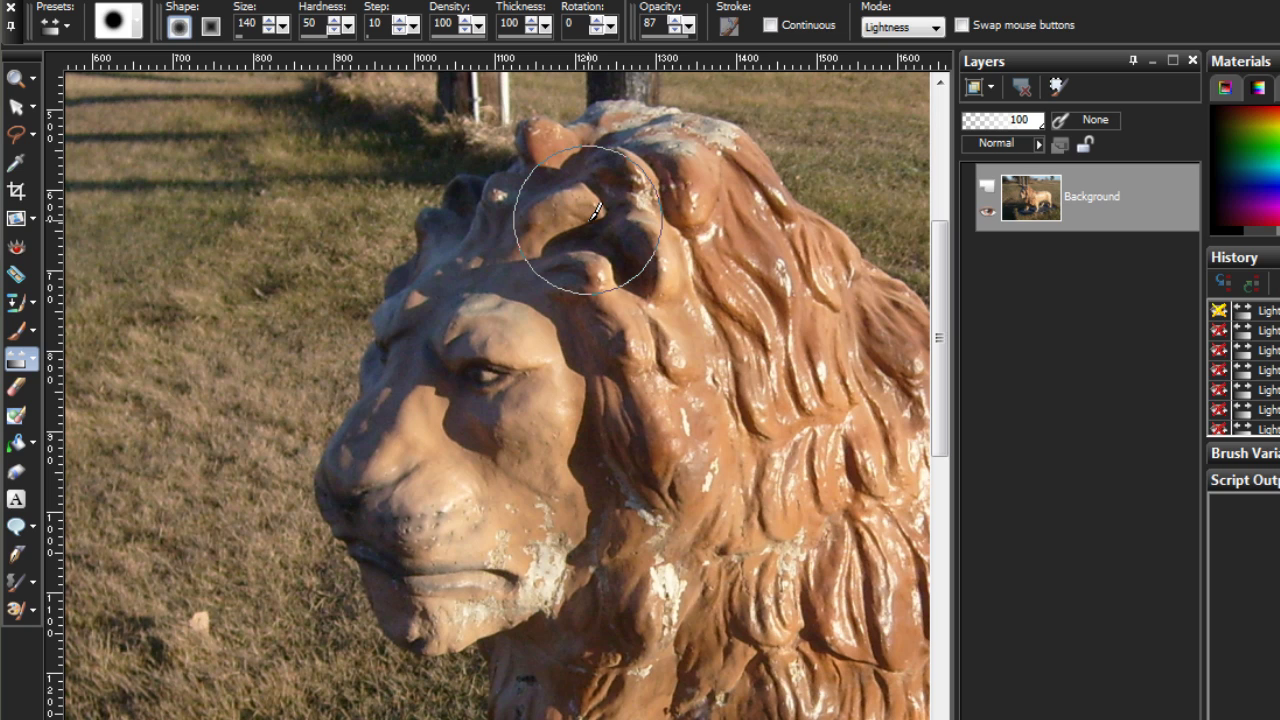
{"action": "mouse_move", "coordinate": [620, 180]}
{"action": "left_mouse_down"}
{"action": "mouse_move", "coordinate": [665, 300]}
{"action": "mouse_move", "coordinate": [618, 172]}
{"action": "mouse_move", "coordinate": [600, 212]}
{"action": "left_mouse_up"}
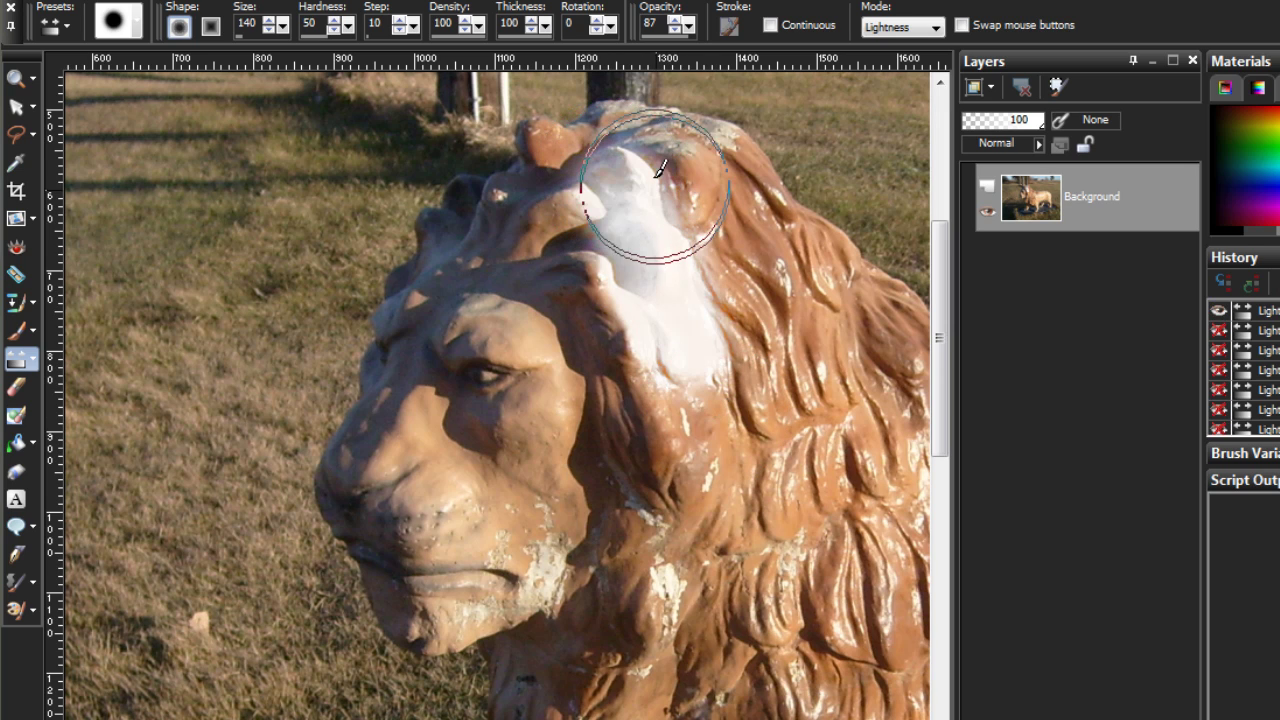
- Set the brush mode to RGB, lighten the mane, and undo part of the stroke
{"action": "left_click", "coordinate": [910, 27]}
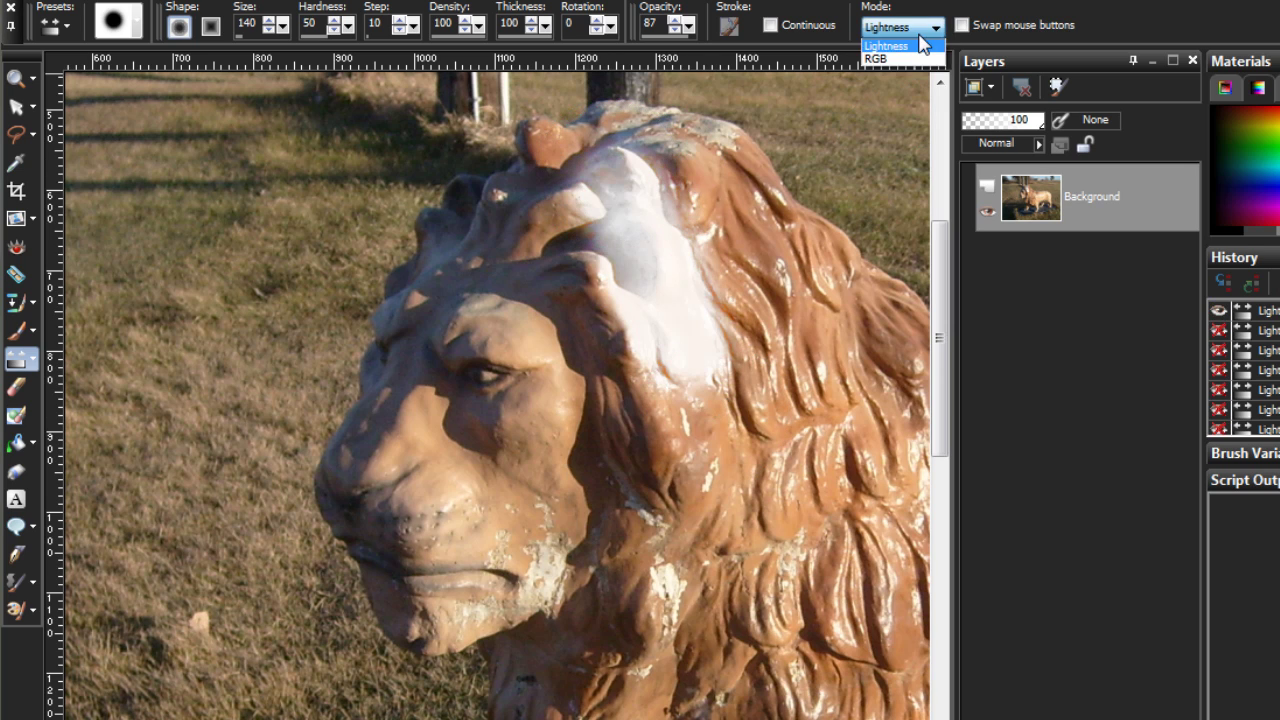
{"action": "left_click", "coordinate": [895, 70]}
{"action": "mouse_move", "coordinate": [758, 193]}
{"action": "left_mouse_down"}
{"action": "mouse_move", "coordinate": [791, 340]}
{"action": "mouse_move", "coordinate": [734, 177]}
{"action": "mouse_move", "coordinate": [731, 161]}
{"action": "mouse_move", "coordinate": [796, 335]}
{"action": "mouse_move", "coordinate": [735, 142]}
{"action": "mouse_move", "coordinate": [790, 319]}
{"action": "mouse_move", "coordinate": [730, 172]}
{"action": "mouse_move", "coordinate": [793, 302]}
{"action": "left_mouse_up"}
{"action": "key", "text": "ctrl+z"}
{"action": "key", "text": "ctrl+z"}
{"action": "key", "text": "ctrl+z"}
{"action": "key", "text": "ctrl+z"}
{"action": "key", "text": "ctrl+z"}
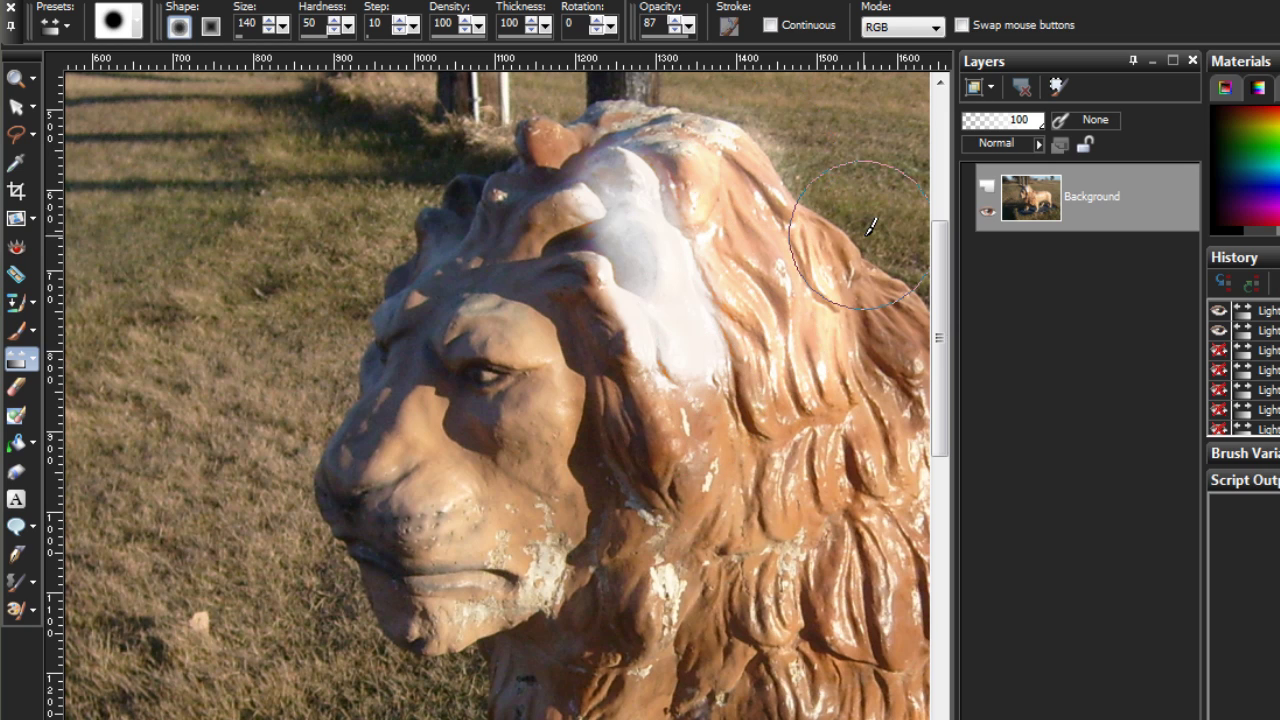
{"action": "left_click", "coordinate": [903, 29]}
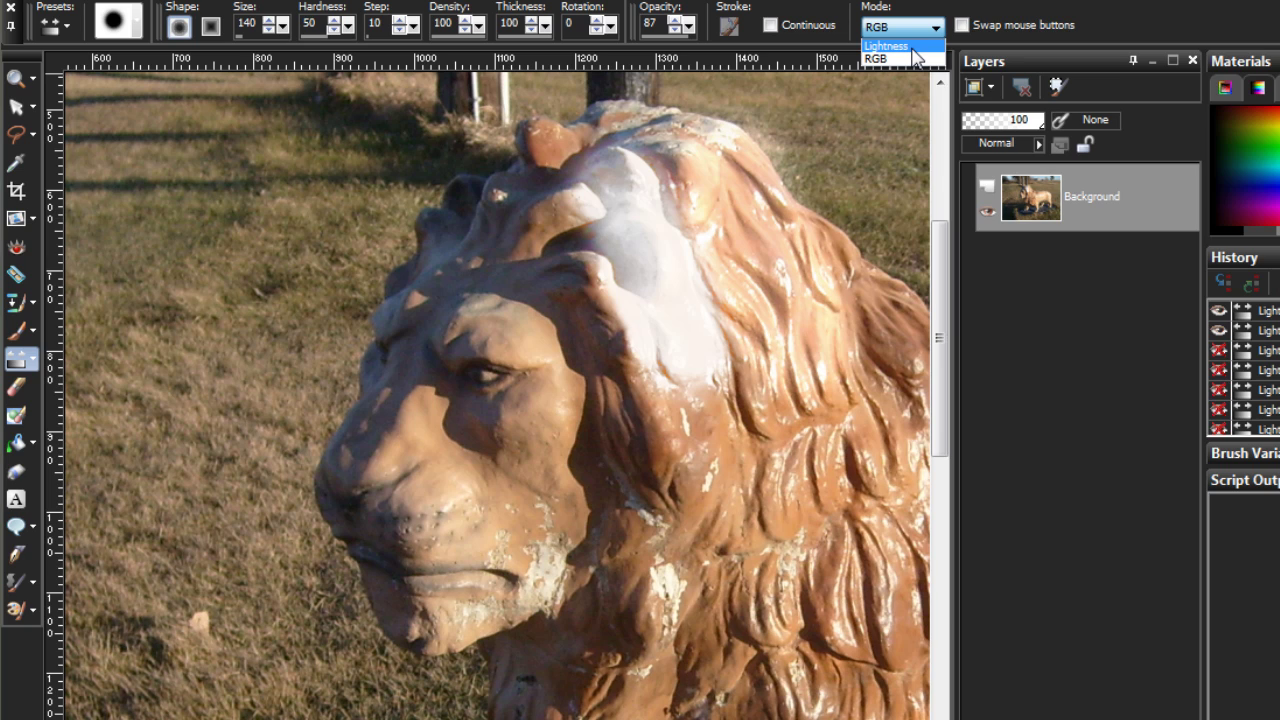
{"action": "left_click", "coordinate": [912, 60]}
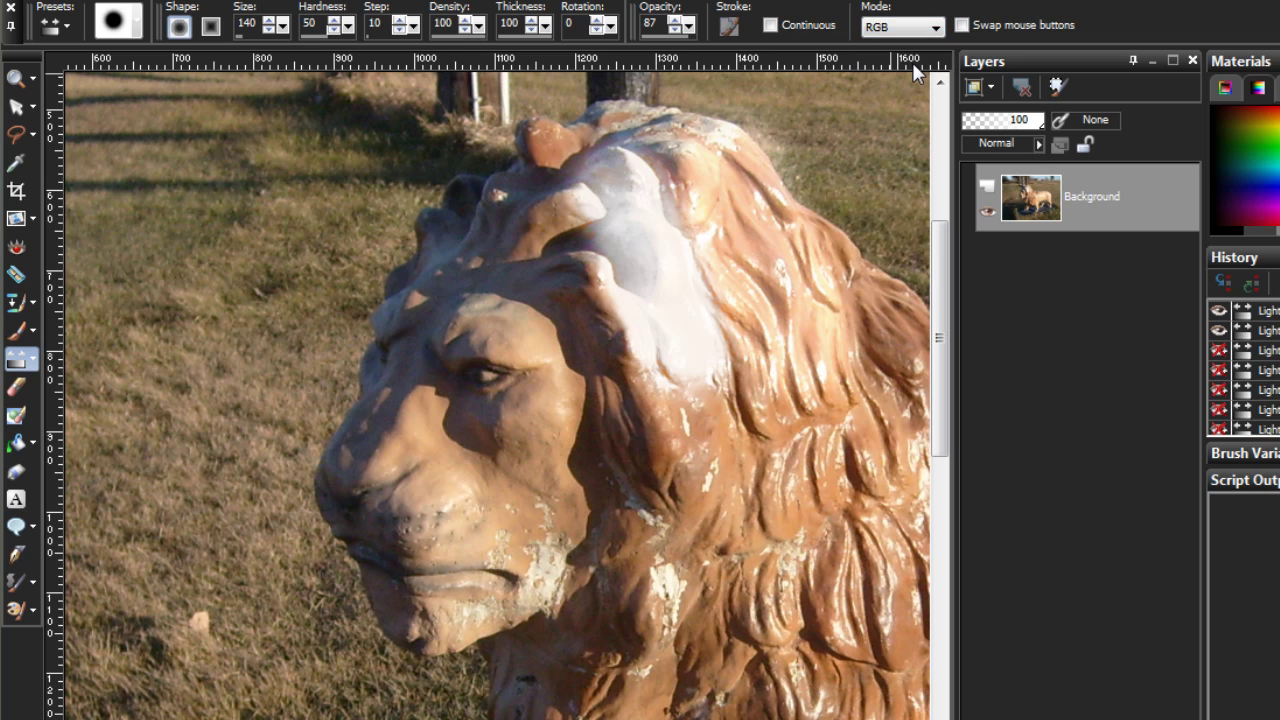